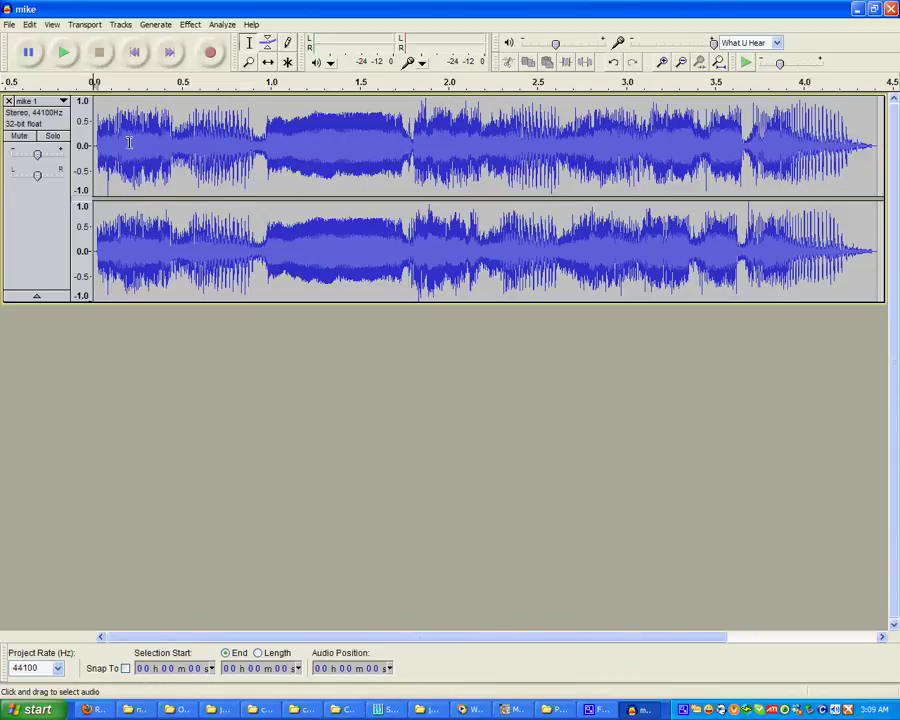
# Split the mike 1 stereo track into left and right tracks, then remove it from the project.
pyautogui.click(42, 104)
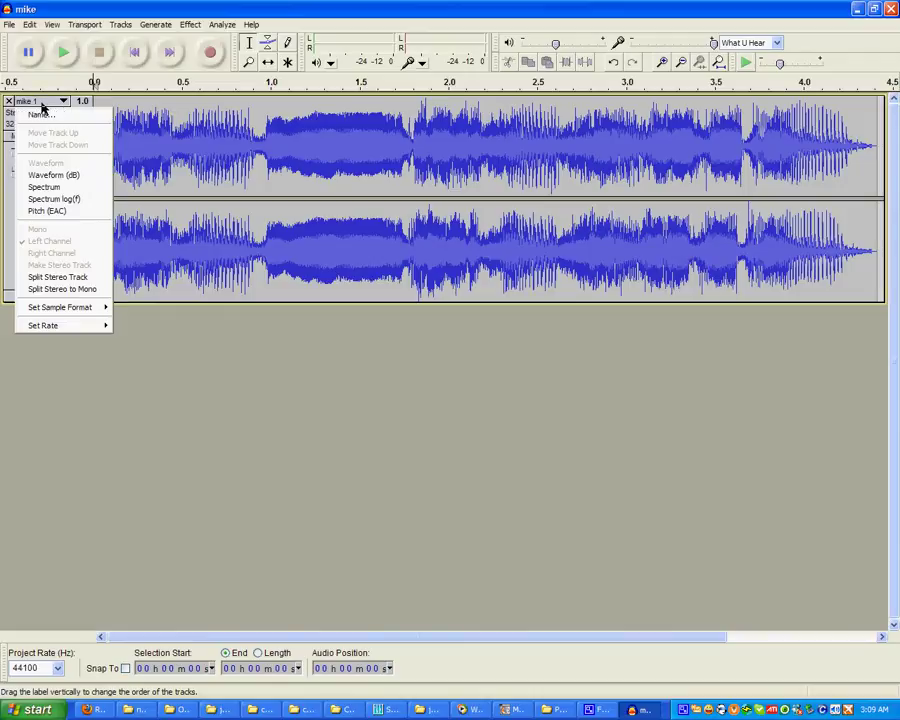
pyautogui.click(58, 277)
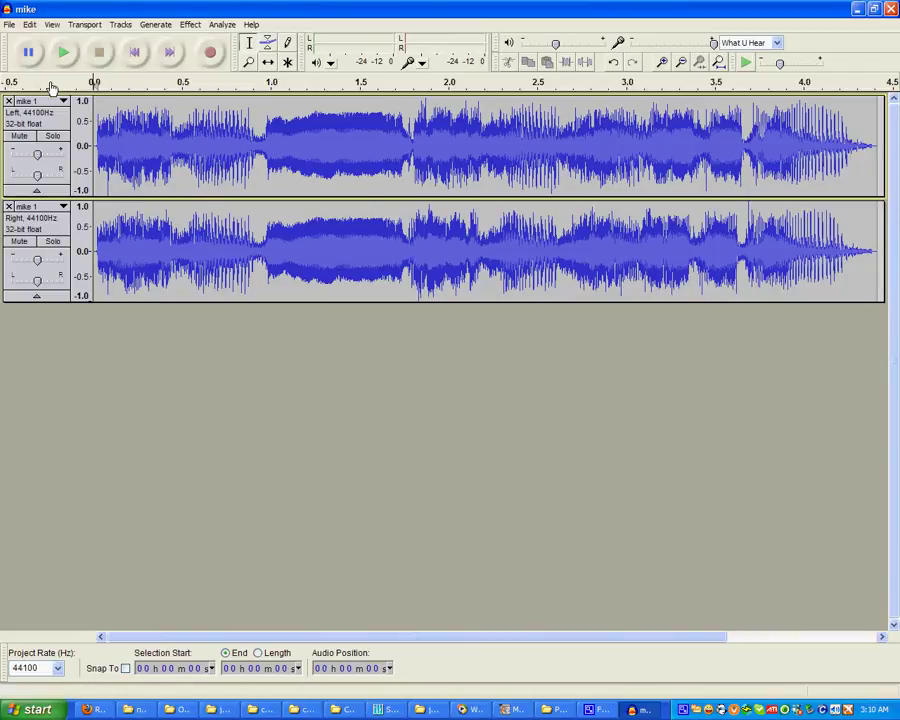
pyautogui.click(9, 102)
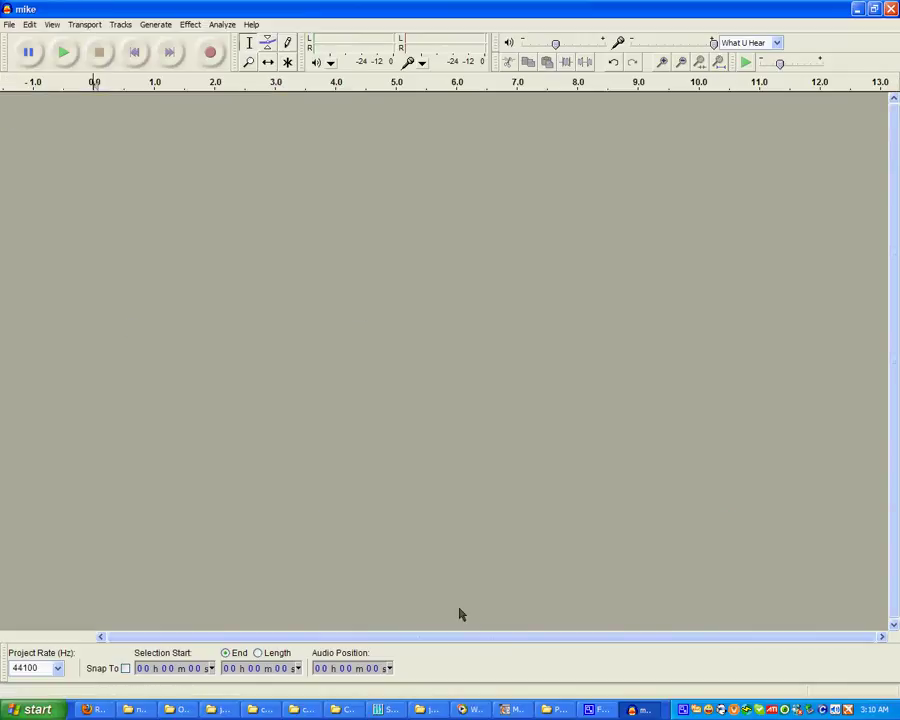
# Import audition.MP3 and delete everything after the first 9 seconds.
pyautogui.click(220, 710)
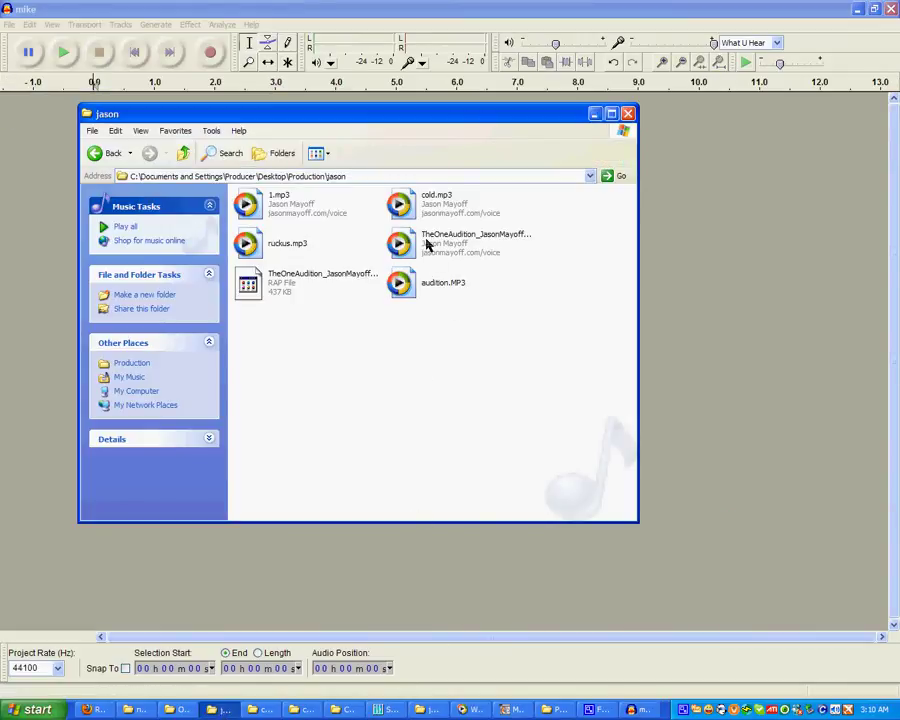
pyautogui.moveTo(412, 283); pyautogui.dragTo(595, 95)
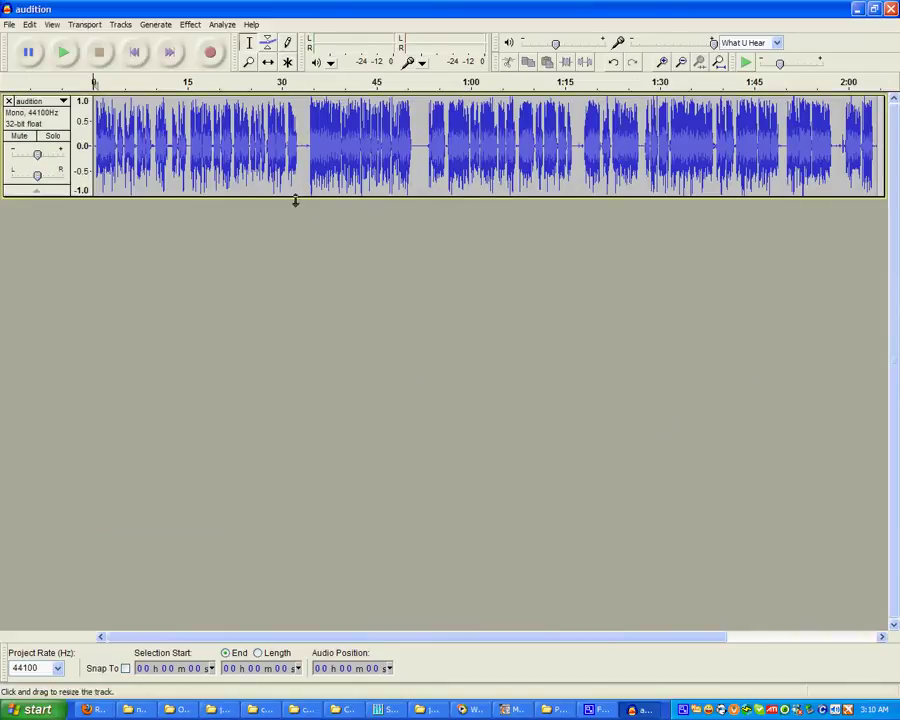
pyautogui.moveTo(154, 162); pyautogui.dragTo(617, 342)
pyautogui.press('Delete')
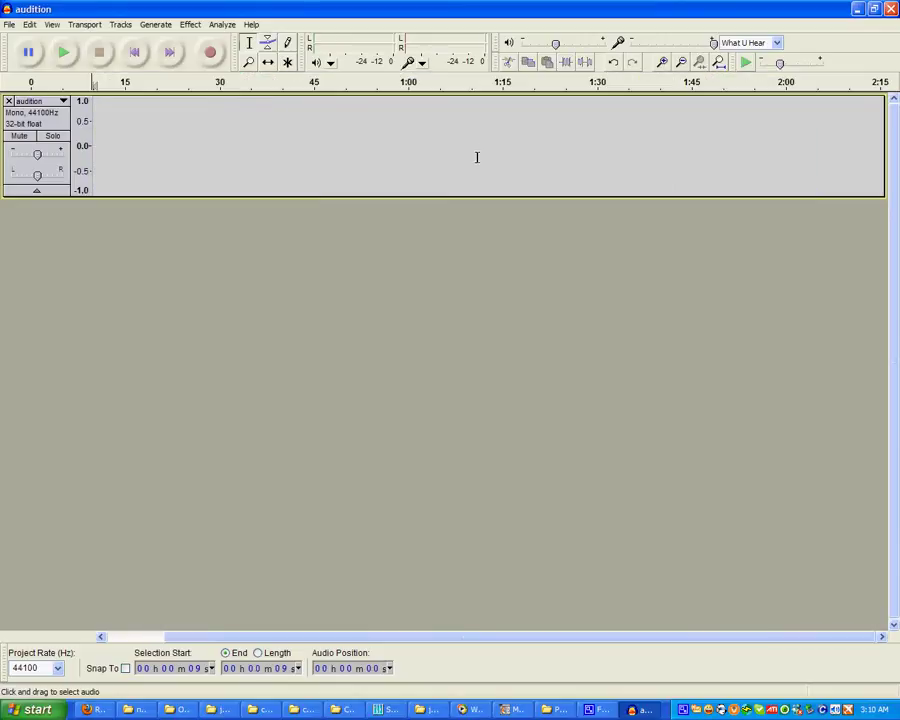
# Fit the trimmed 9-second audition clip in the window.
pyautogui.click(51, 24)
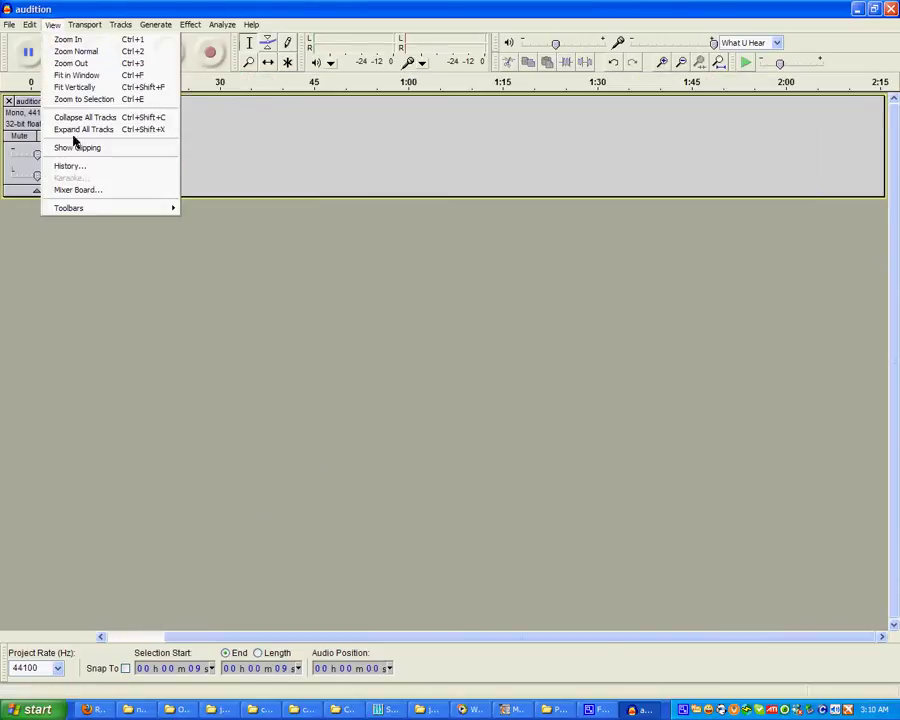
pyautogui.click(78, 75)
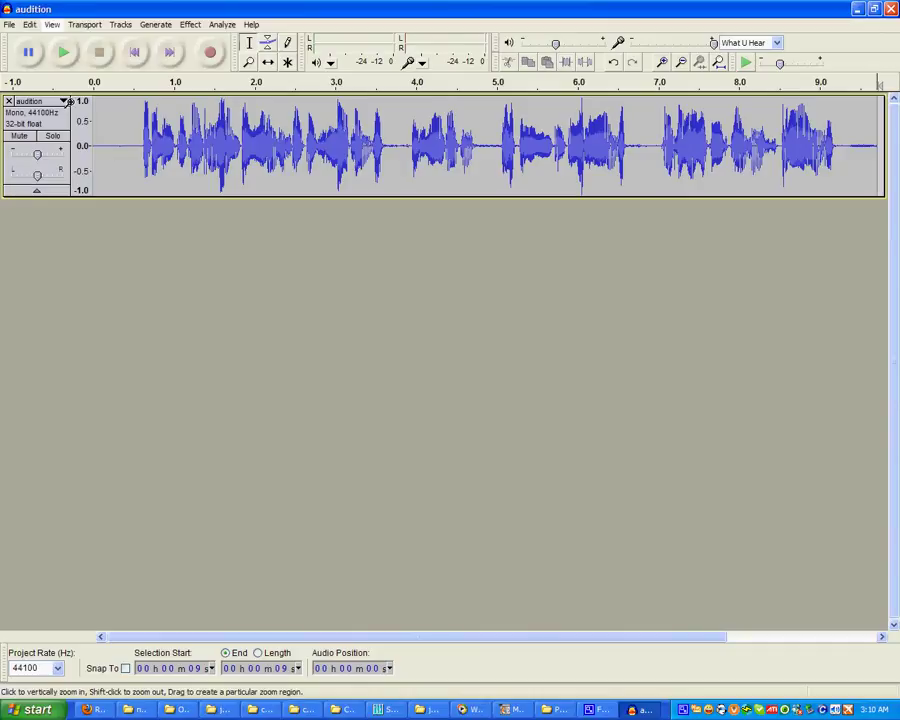
pyautogui.click(31, 25)
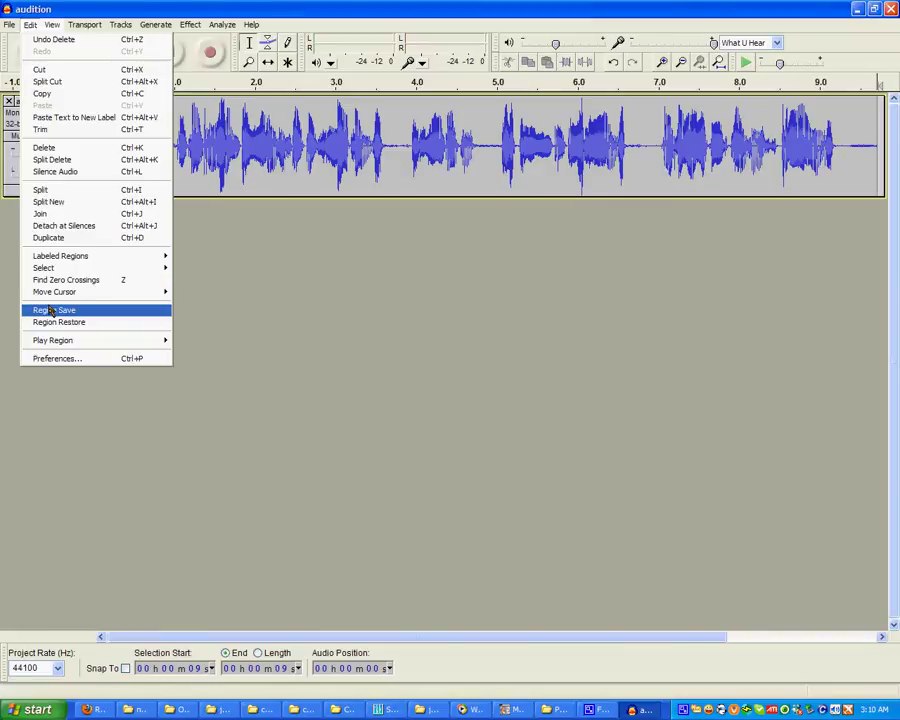
# Duplicate the audition track and set the first copy to Left Channel, the second to Right Channel.
pyautogui.click(45, 238)
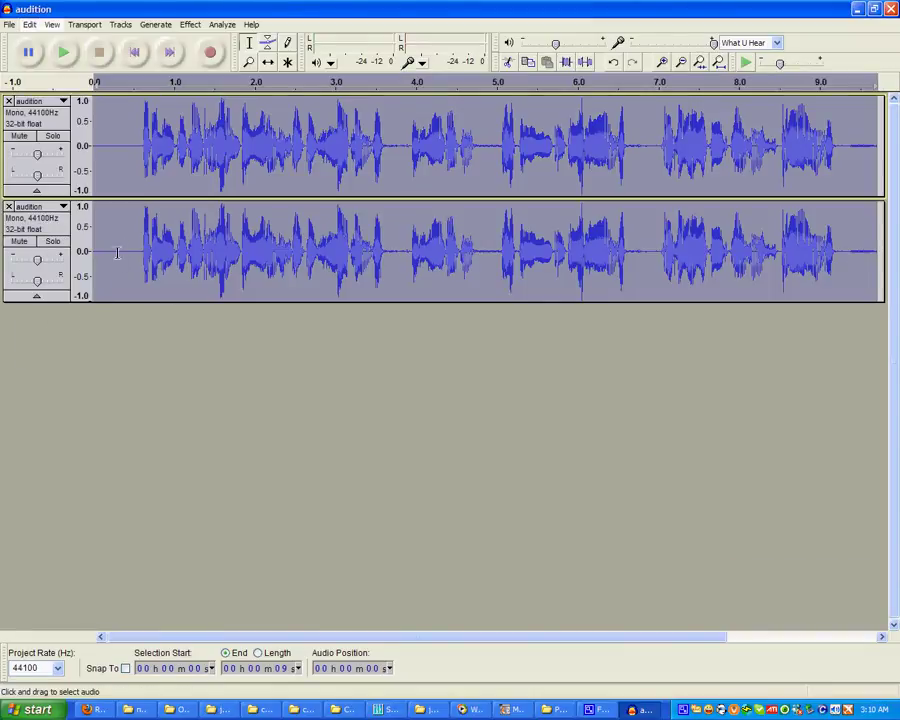
pyautogui.click(34, 102)
pyautogui.click(40, 241)
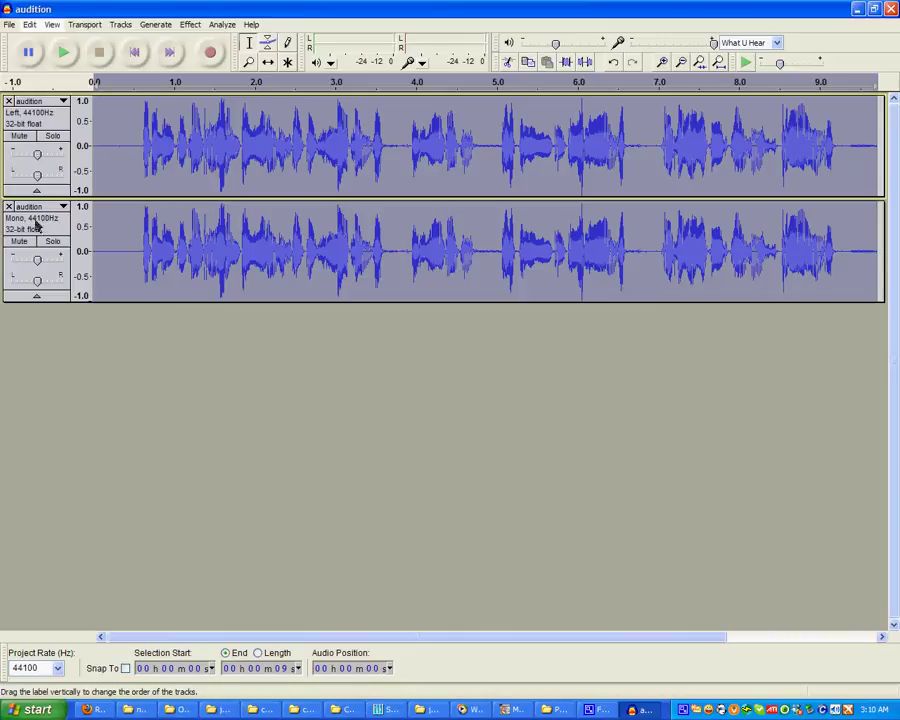
pyautogui.click(34, 206)
pyautogui.click(39, 358)
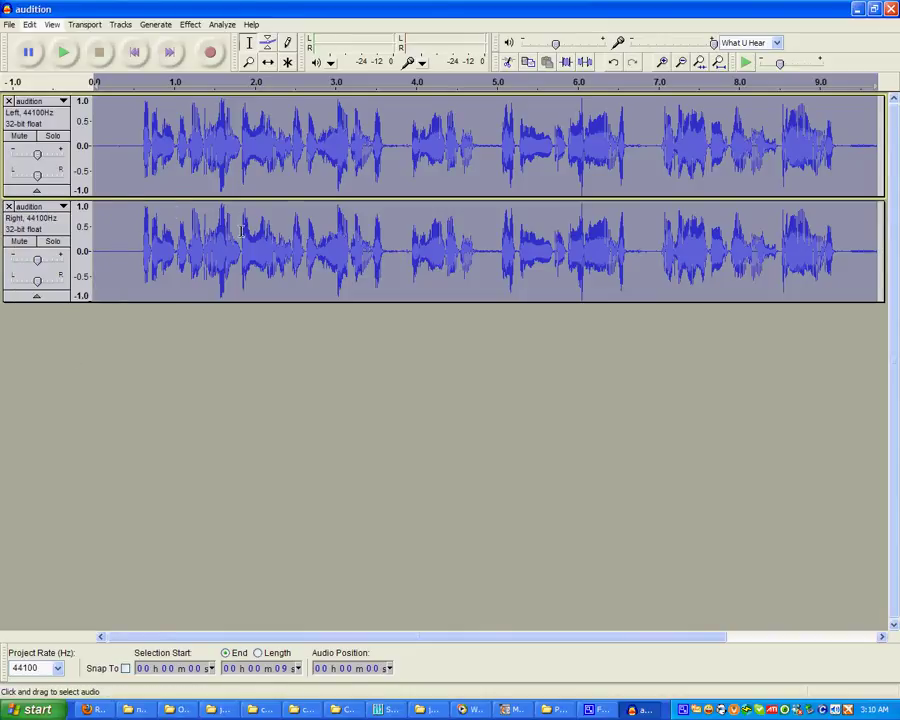
pyautogui.click(244, 177)
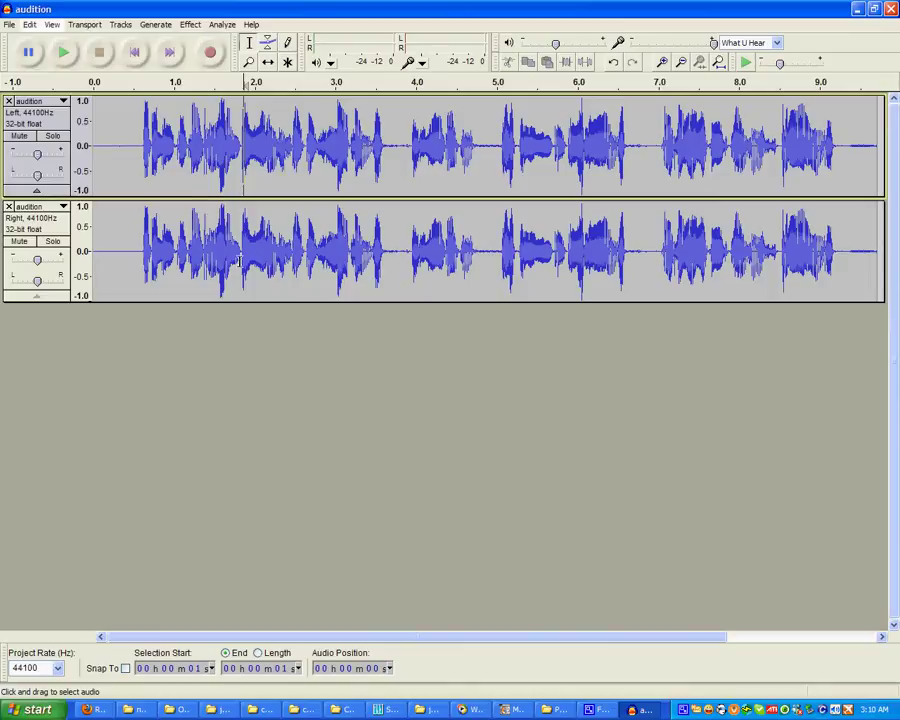
# Zoom in on the first words of the speech, around 0.55 to 1.2 seconds.
pyautogui.click(122, 145)
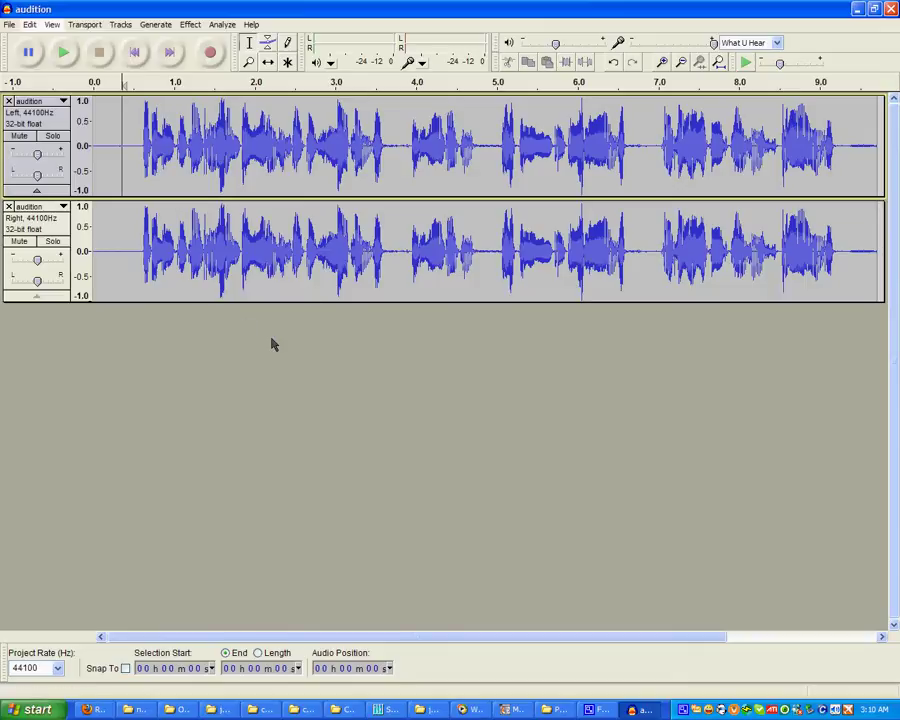
pyautogui.click(252, 67)
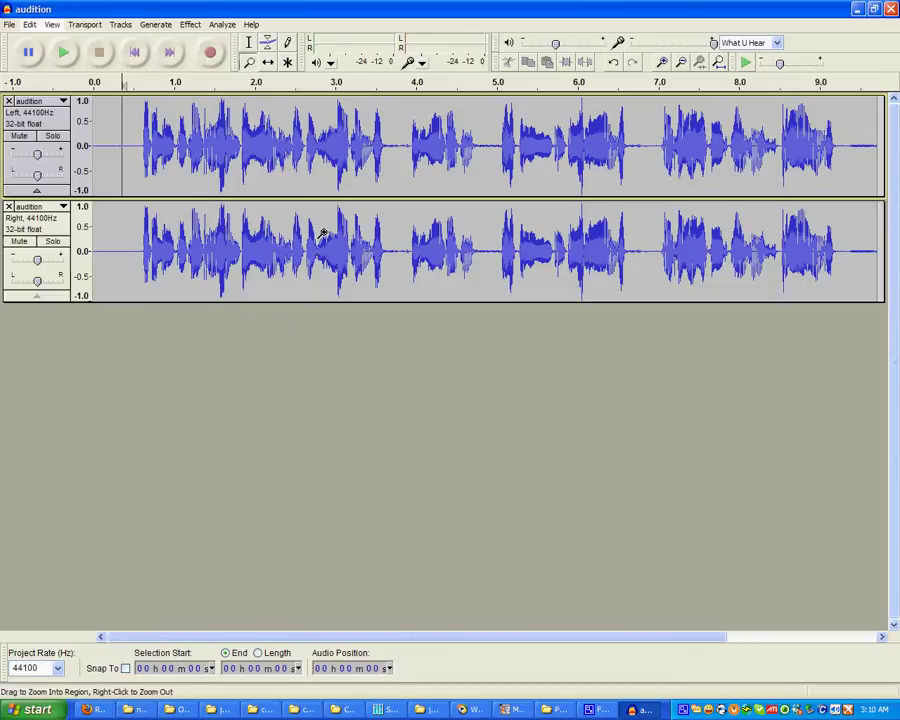
pyautogui.click(138, 147)
pyautogui.click(153, 183)
pyautogui.click(172, 177)
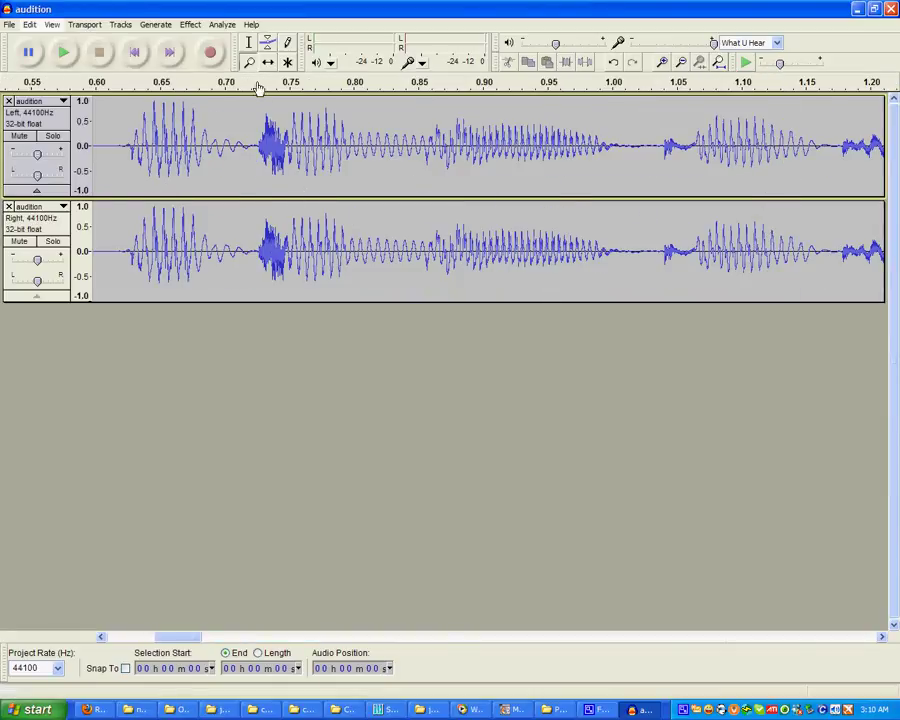
pyautogui.click(248, 43)
pyautogui.click(114, 181)
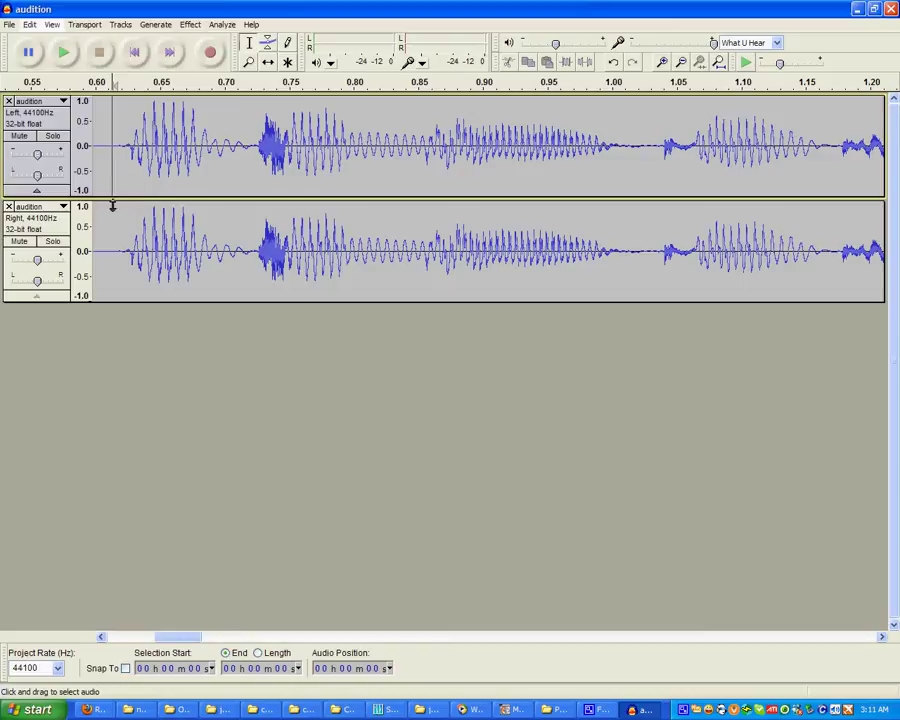
pyautogui.click(268, 62)
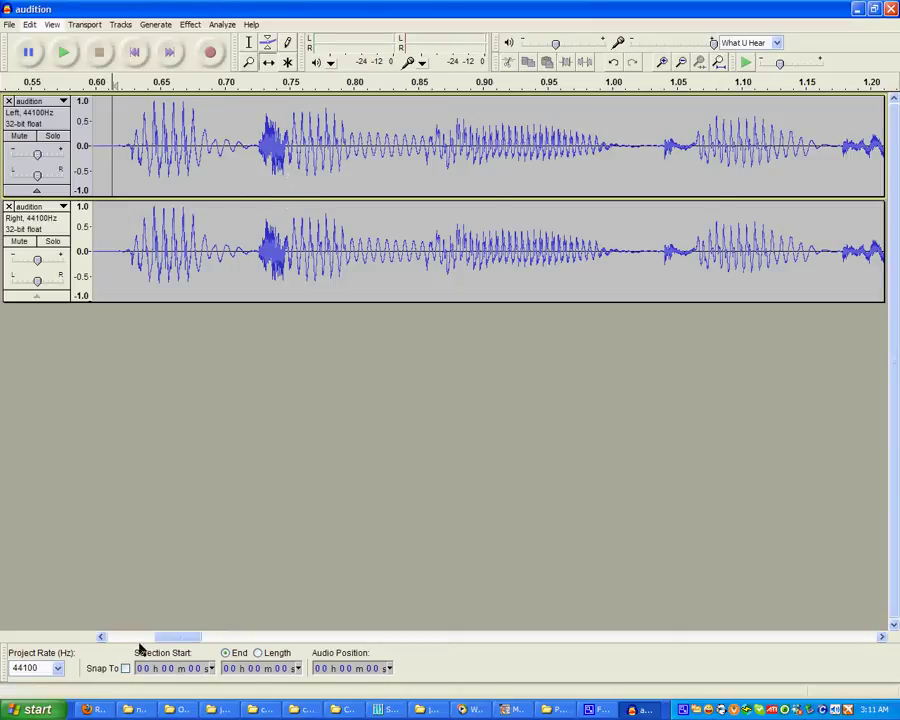
# Try shifting the Left channel earlier, undo it, and play both channels.
pyautogui.moveTo(161, 640); pyautogui.dragTo(155, 640)
pyautogui.moveTo(314, 166); pyautogui.dragTo(288, 165)
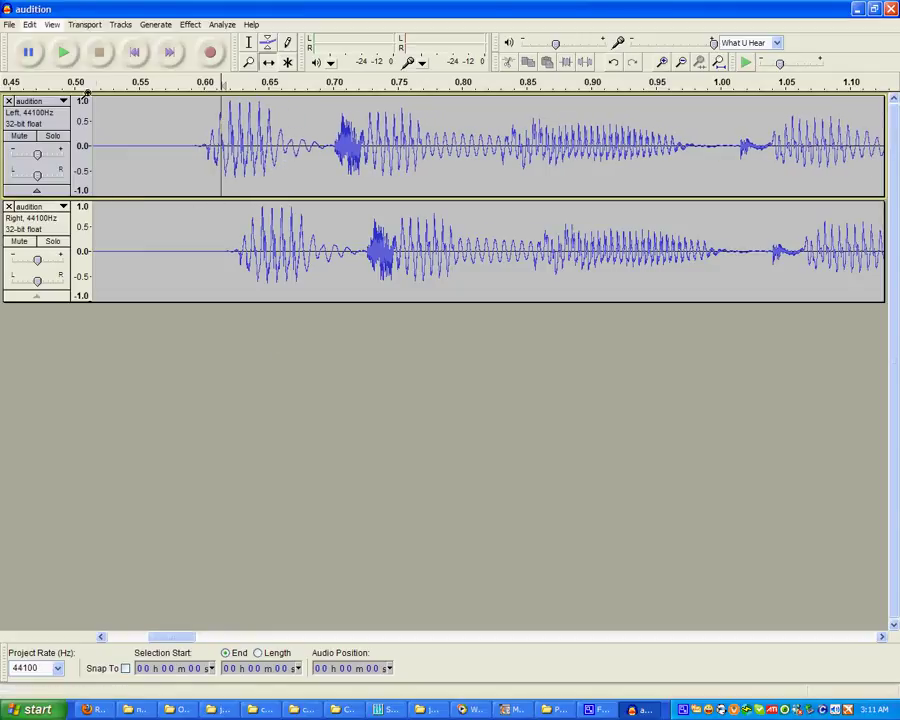
pyautogui.click(248, 46)
pyautogui.click(118, 156)
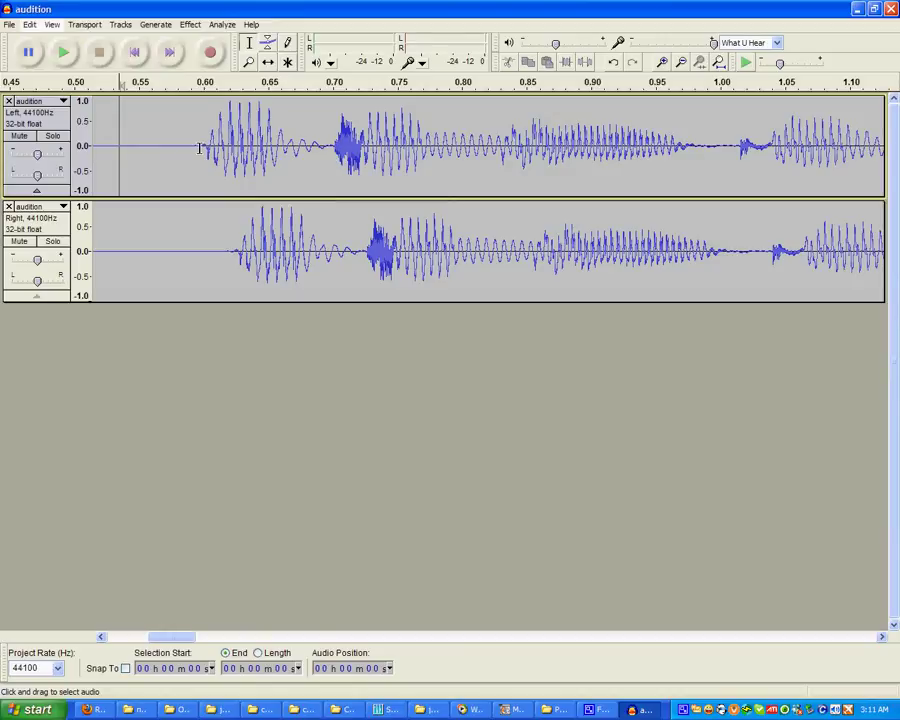
pyautogui.hotkey('ctrl', 'z')
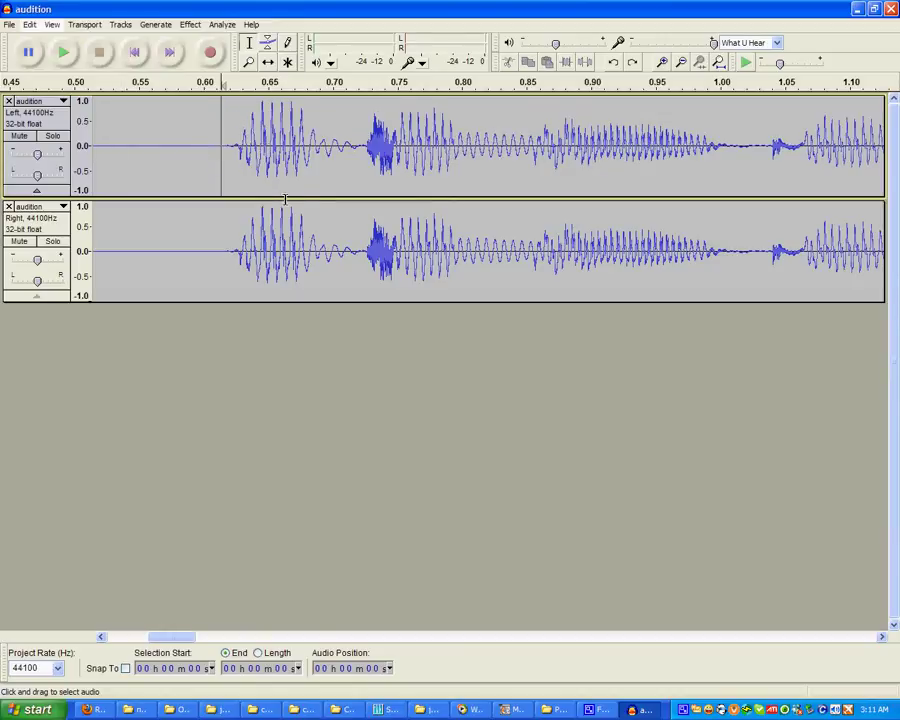
pyautogui.click(66, 56)
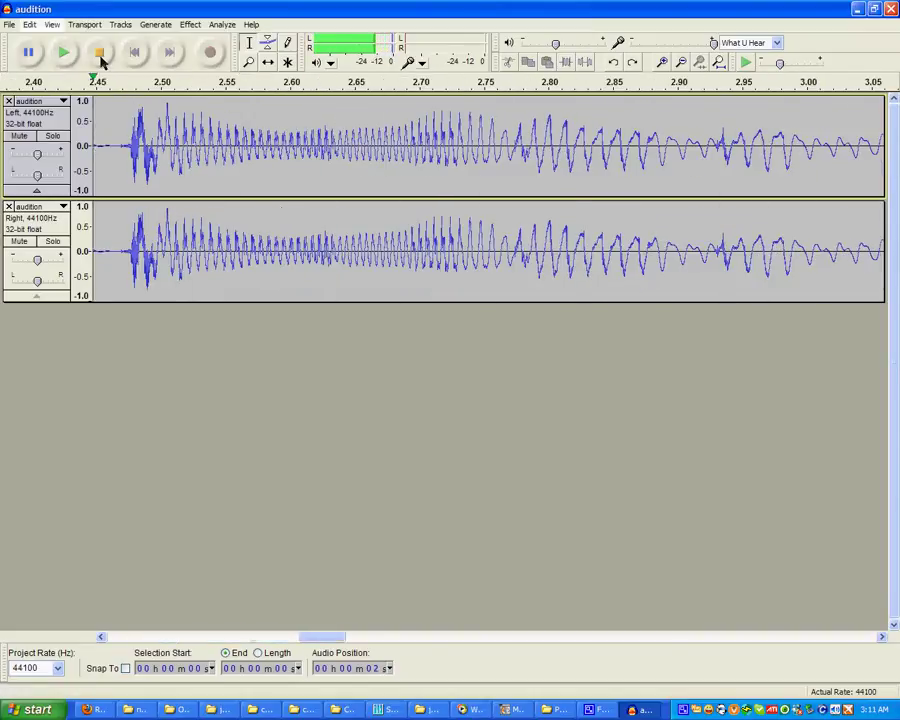
pyautogui.click(100, 60)
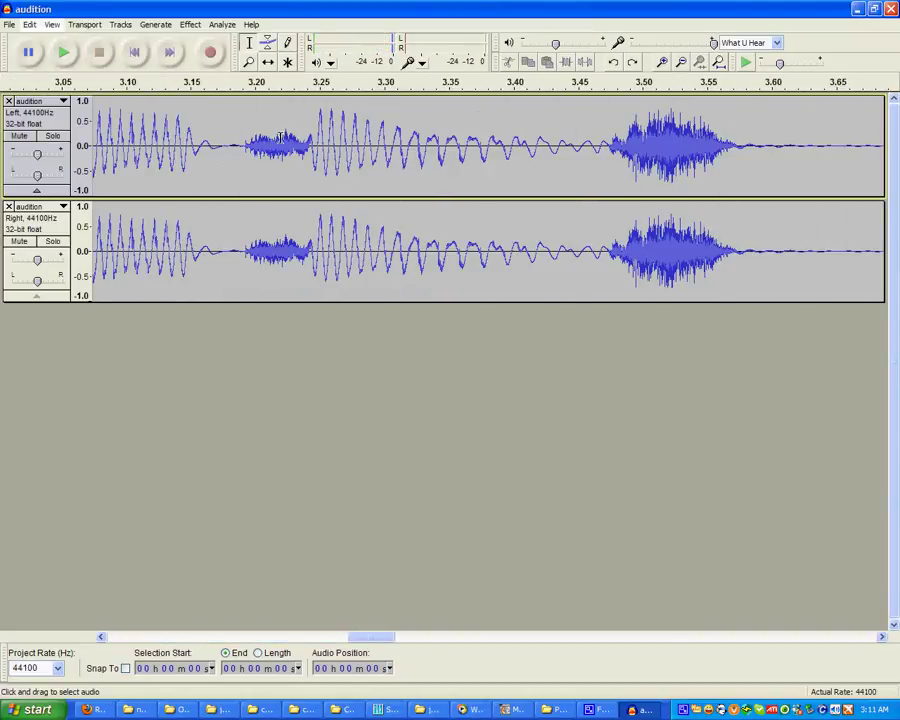
# Shift the Left channel slightly earlier again and play to check the offset.
pyautogui.click(268, 62)
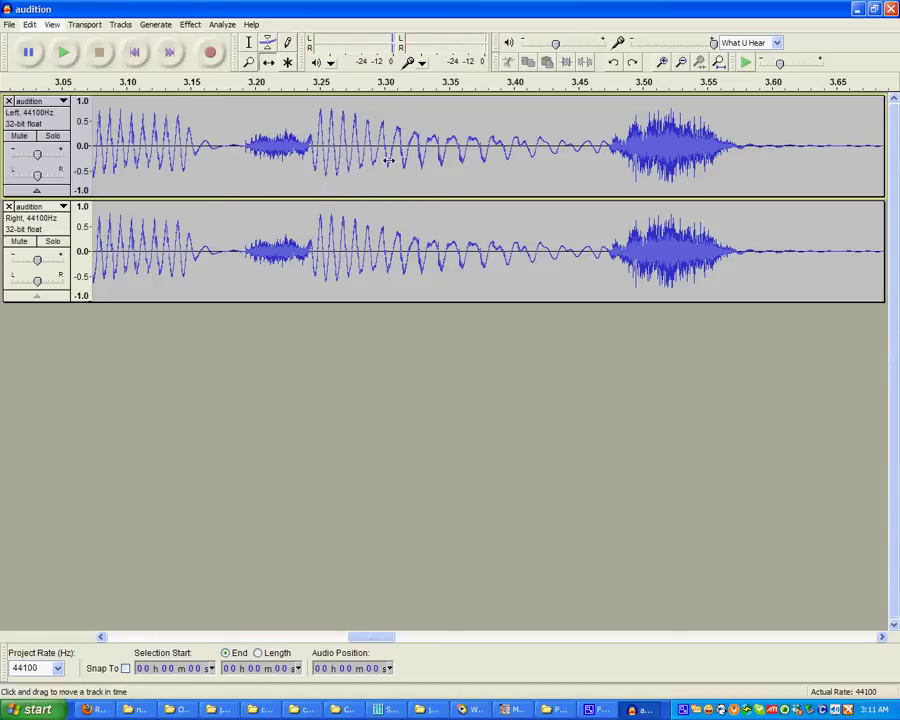
pyautogui.moveTo(438, 160); pyautogui.dragTo(426, 158)
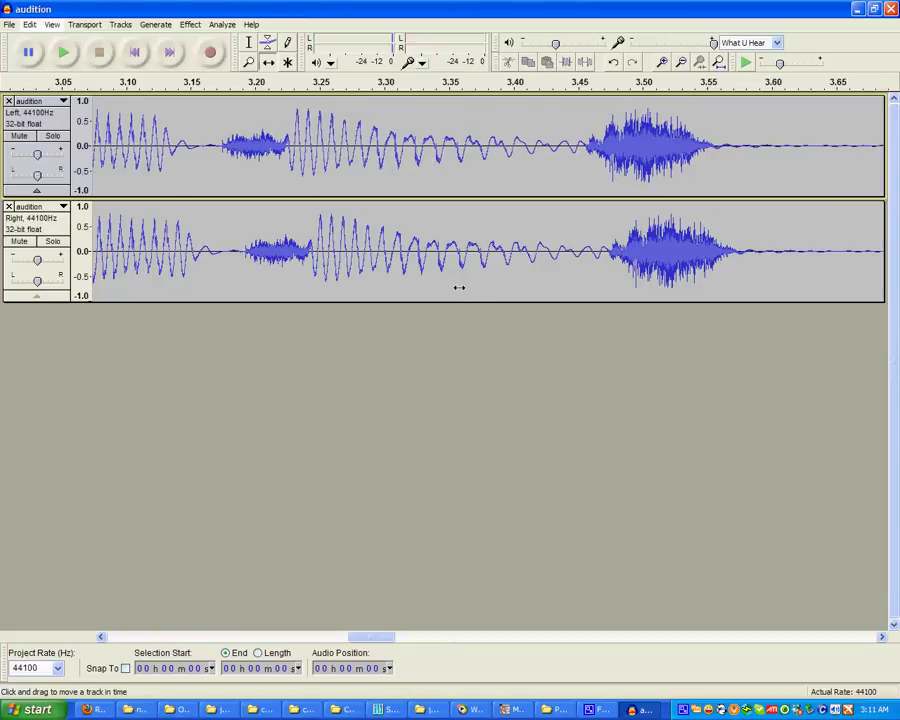
pyautogui.click(63, 54)
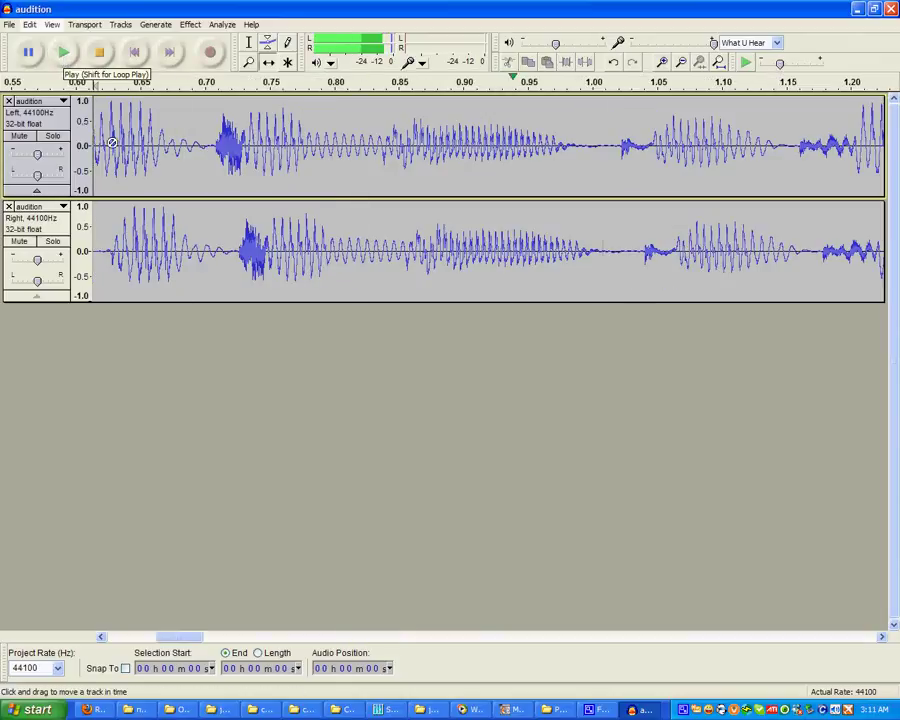
pyautogui.click(102, 57)
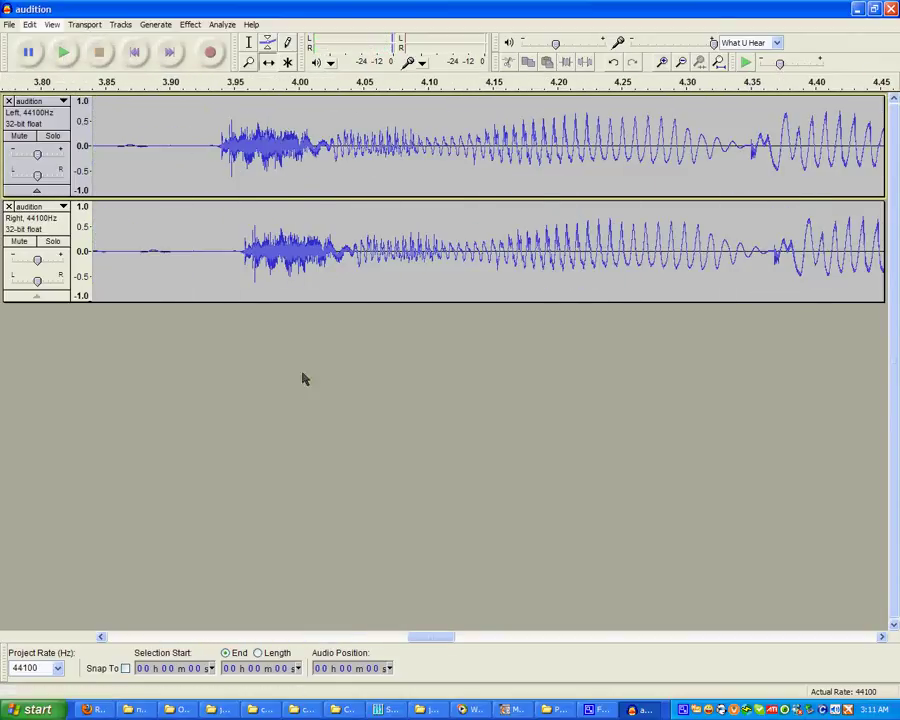
pyautogui.moveTo(425, 640); pyautogui.dragTo(274, 414)
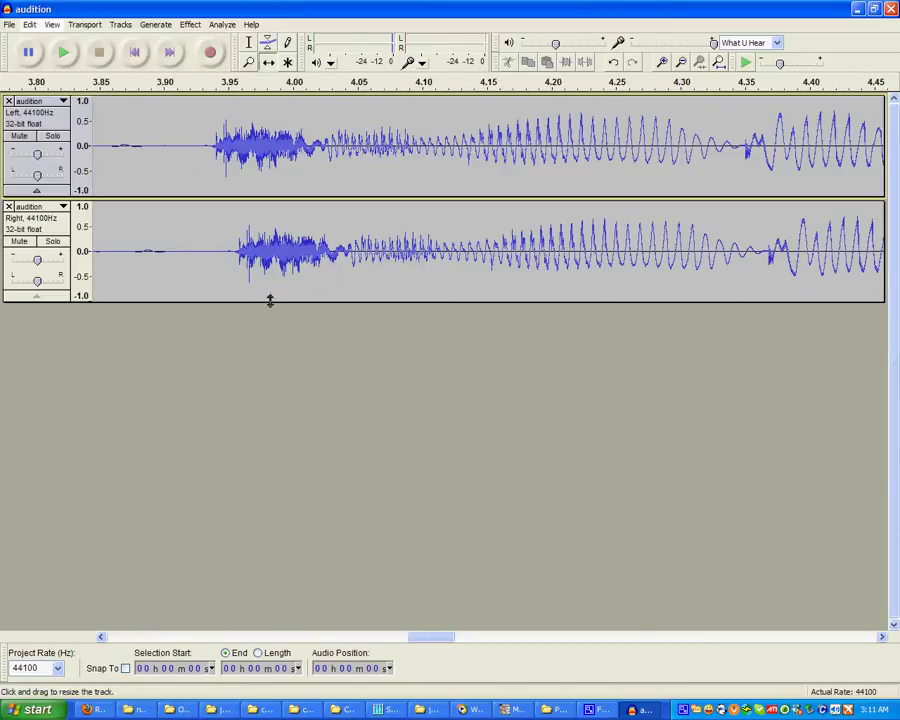
pyautogui.moveTo(445, 646); pyautogui.dragTo(185, 645)
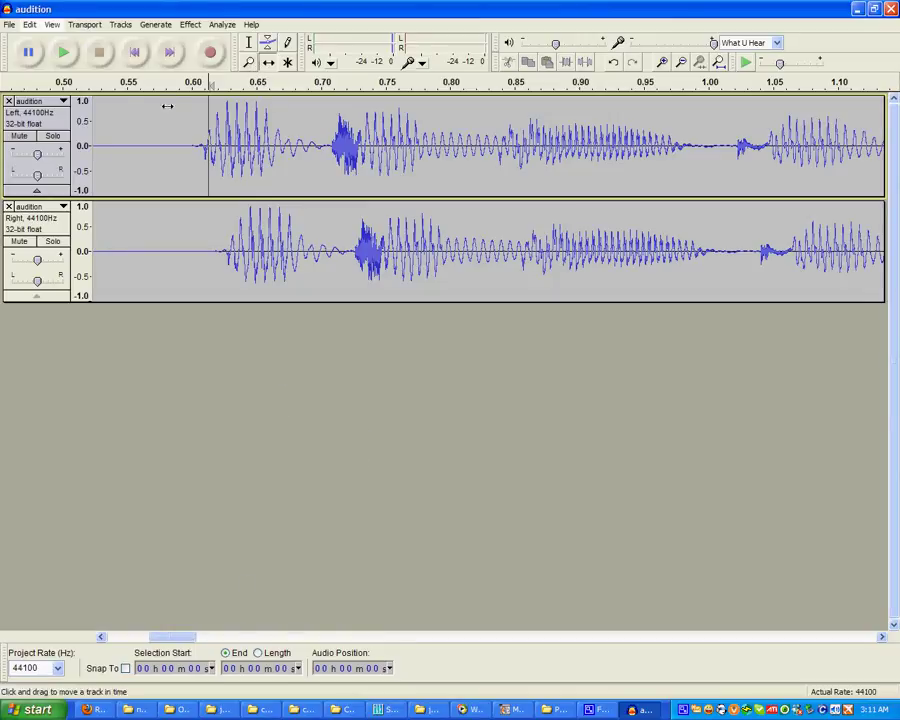
pyautogui.click(52, 25)
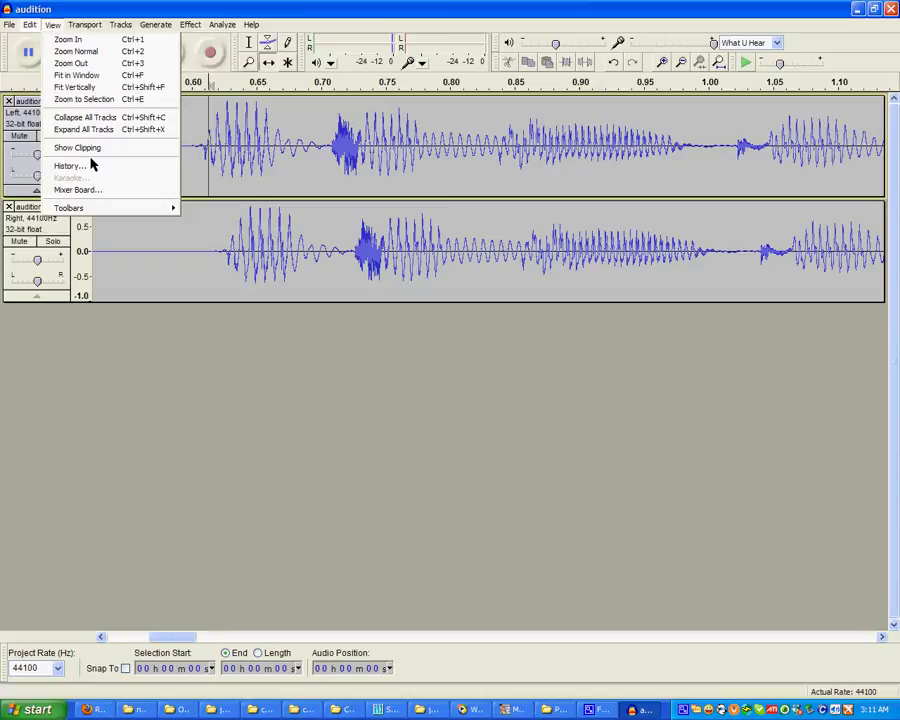
# Fit the whole offset clip in the window and play it from near the start.
pyautogui.click(78, 77)
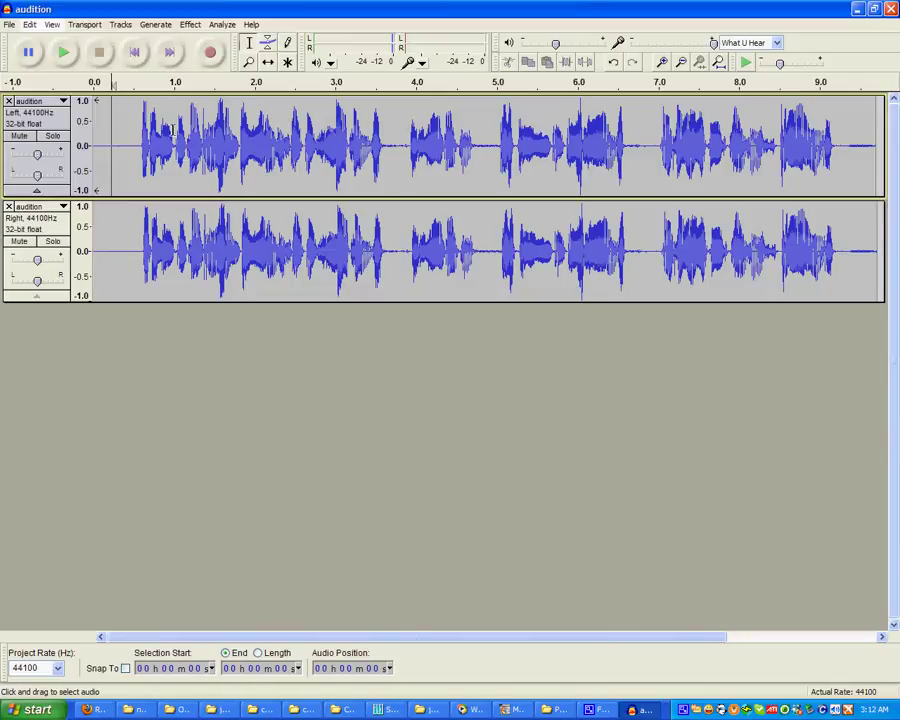
pyautogui.click(61, 55)
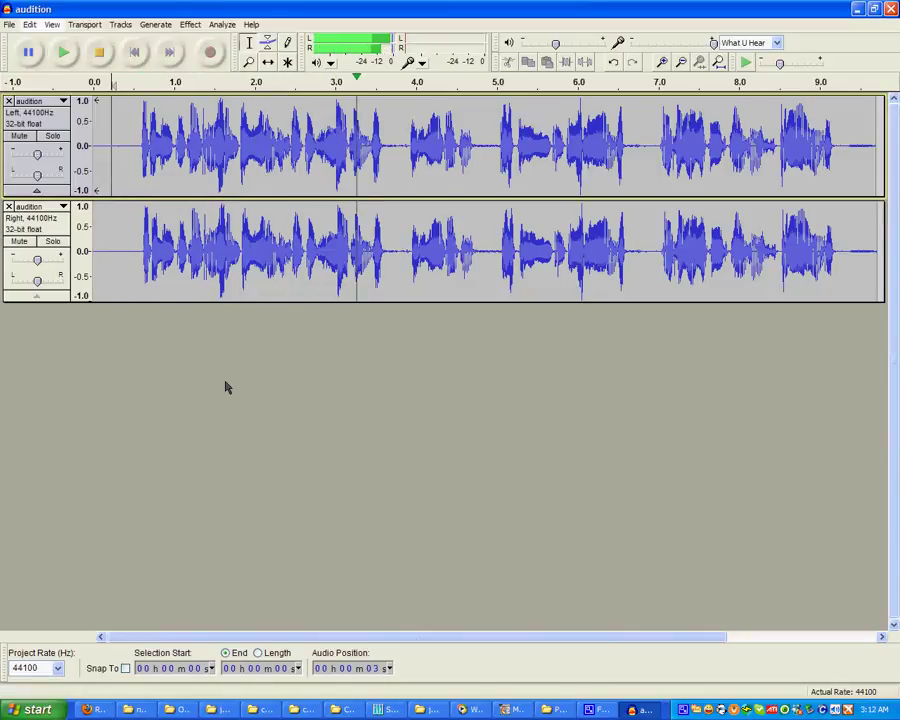
pyautogui.click(100, 55)
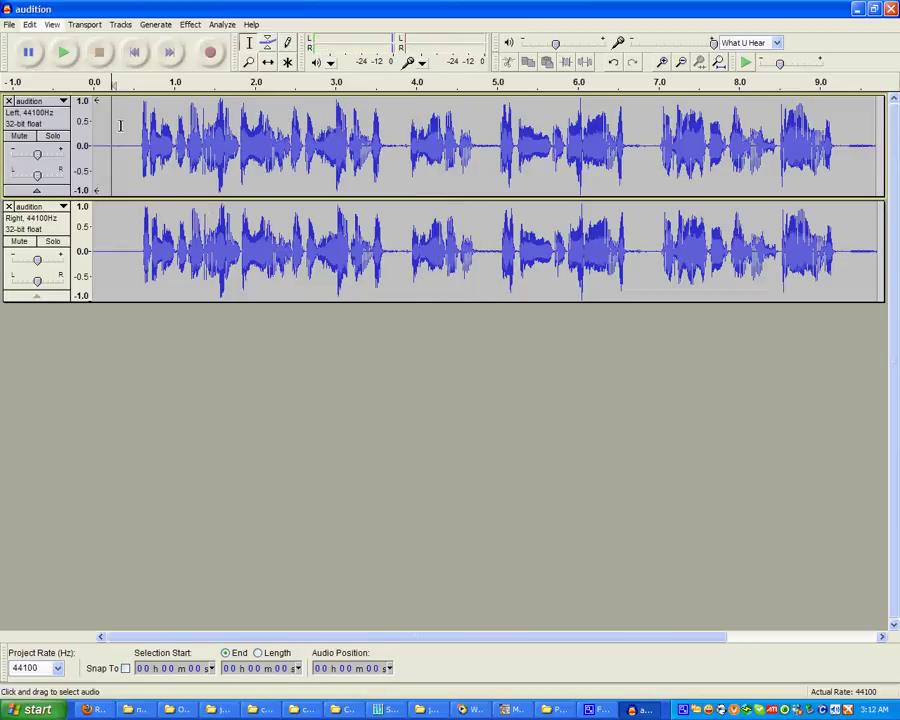
pyautogui.click(143, 165)
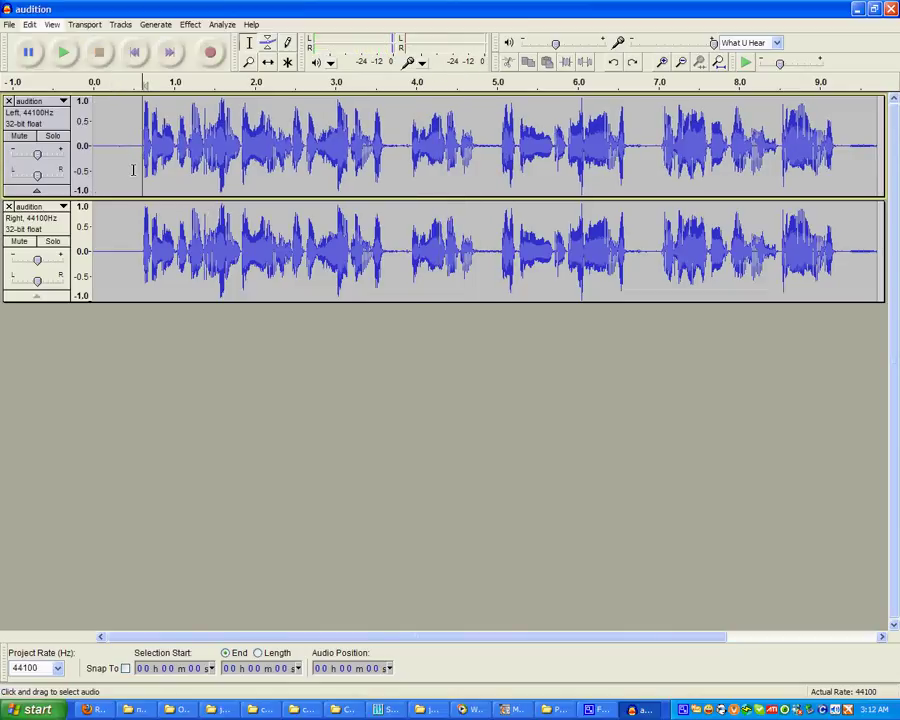
pyautogui.click(63, 53)
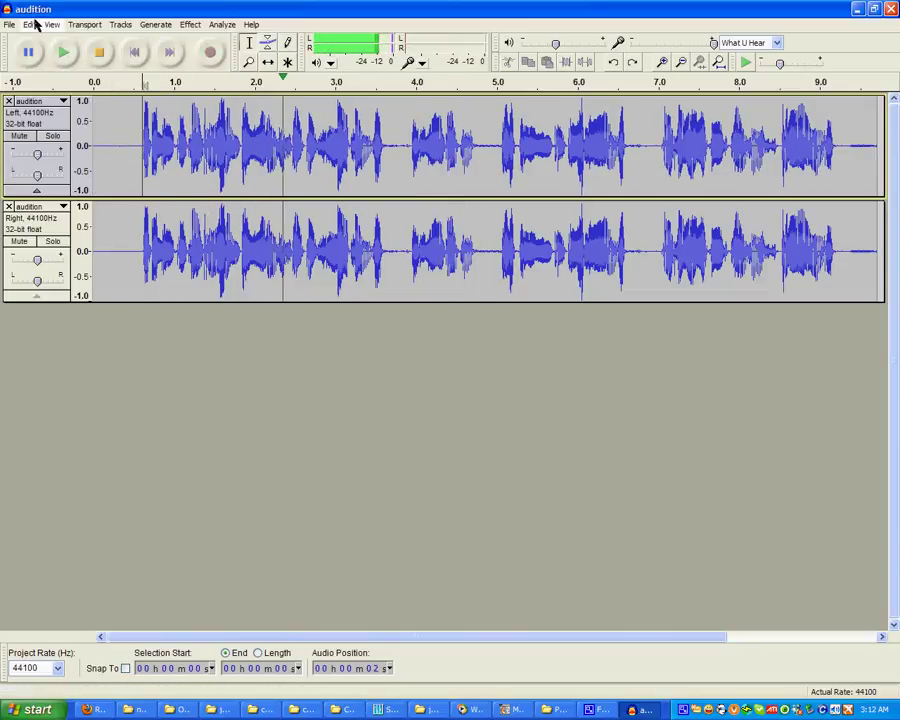
pyautogui.click(100, 55)
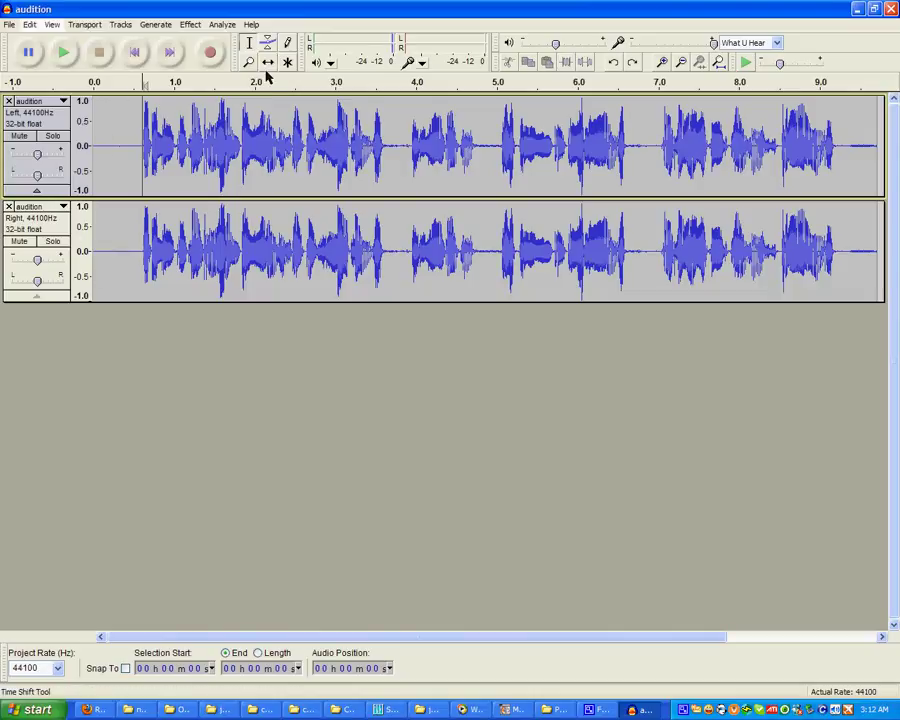
# Redo the undone Time-Shift on the Left channel.
pyautogui.click(30, 24)
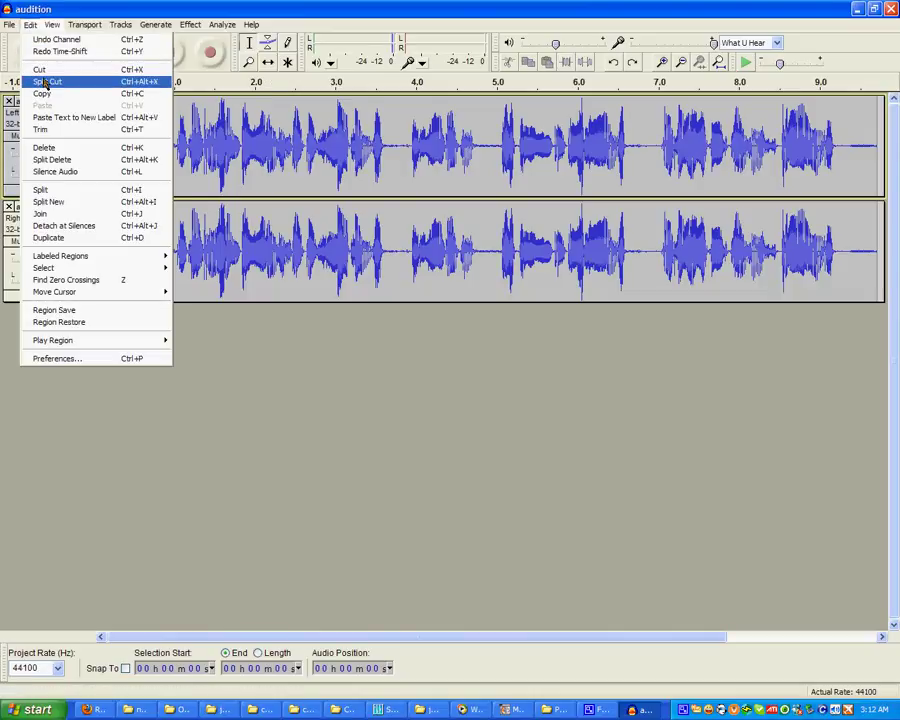
pyautogui.click(45, 51)
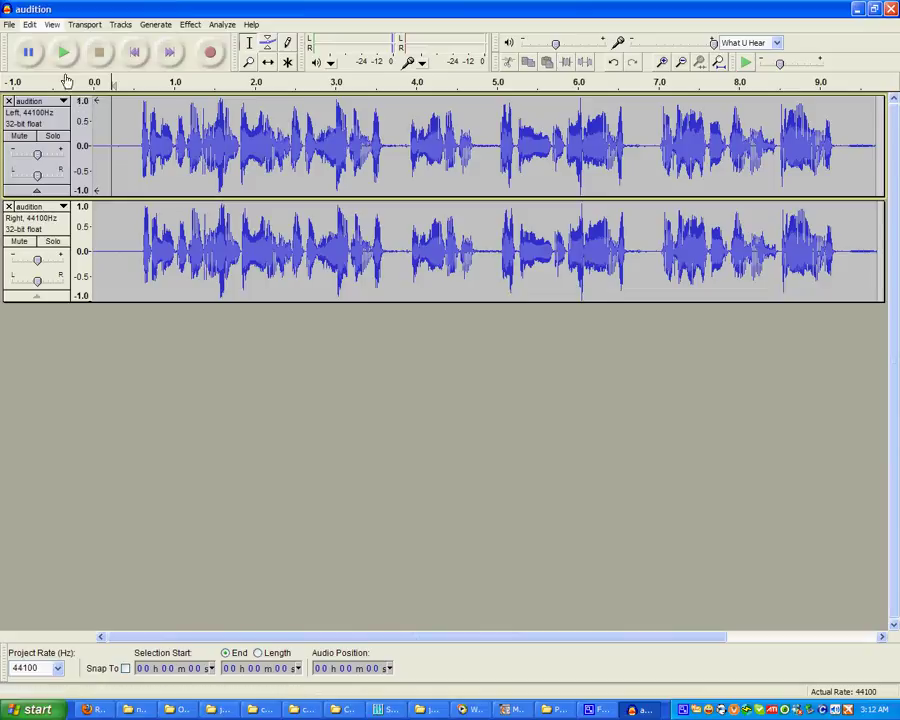
pyautogui.click(100, 55)
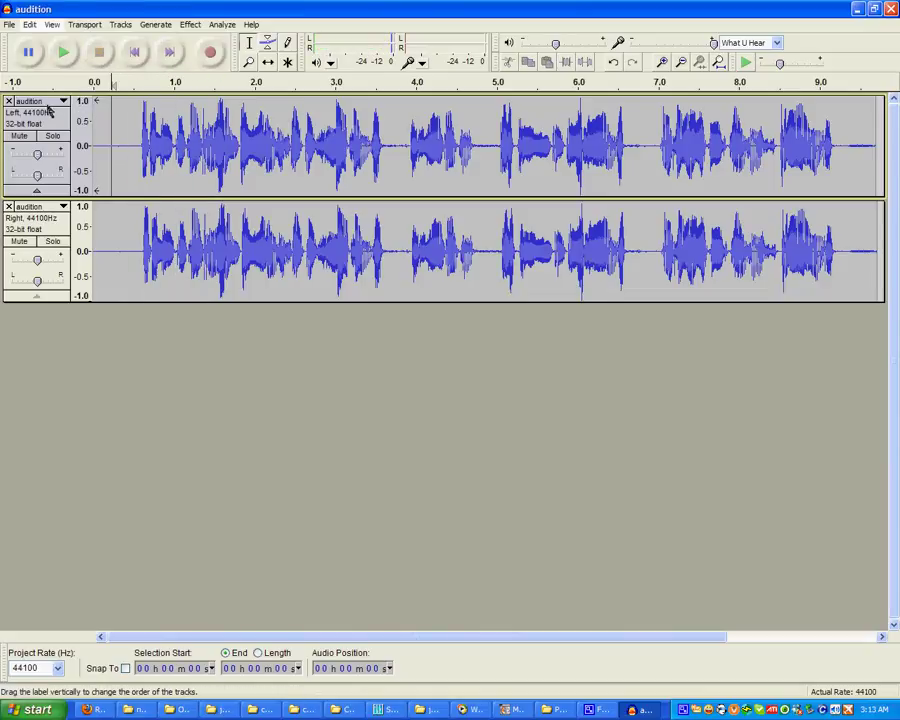
# Make the Left and Right tracks one stereo track and play it to check.
pyautogui.click(45, 103)
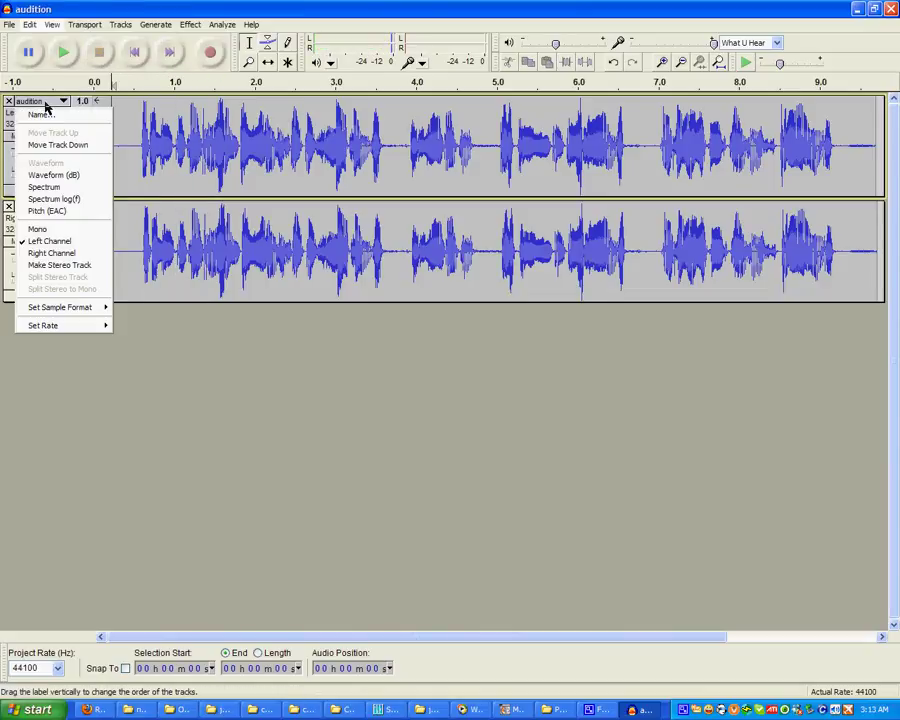
pyautogui.click(56, 266)
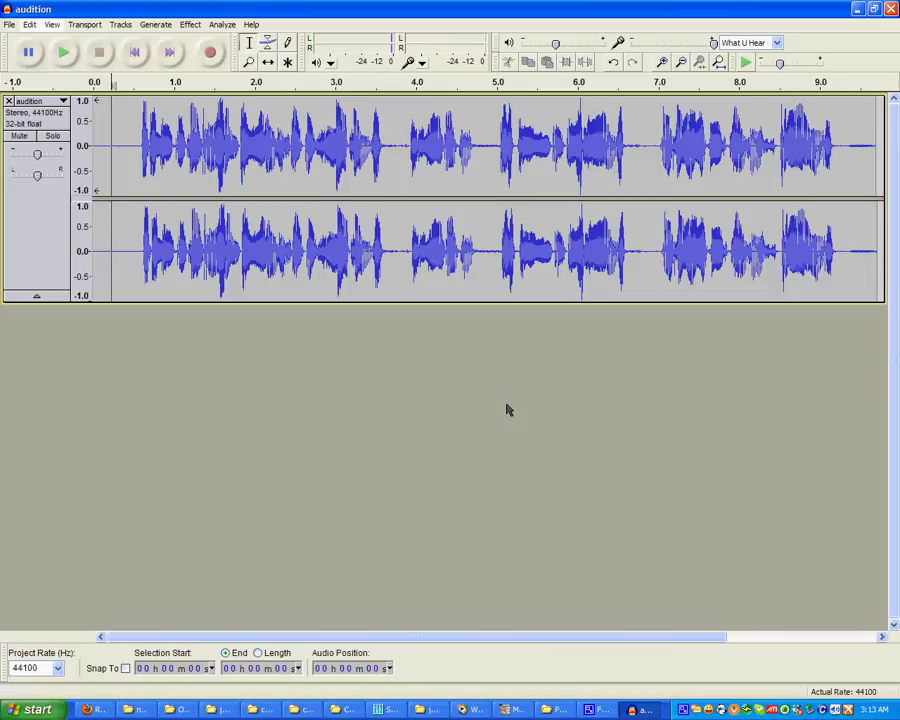
pyautogui.click(66, 53)
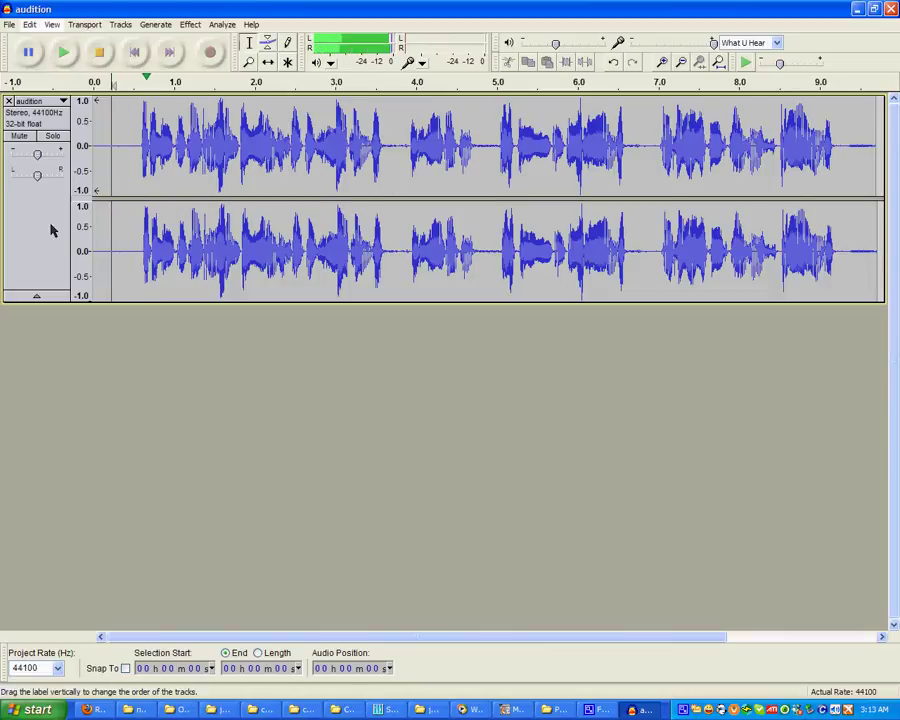
pyautogui.click(100, 55)
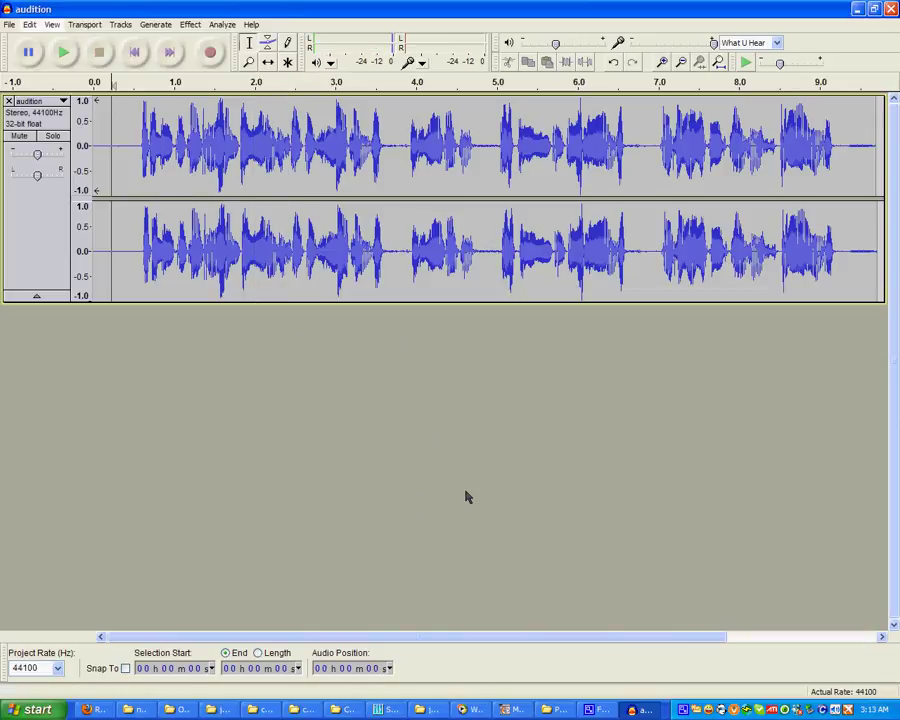
pyautogui.click(444, 444)
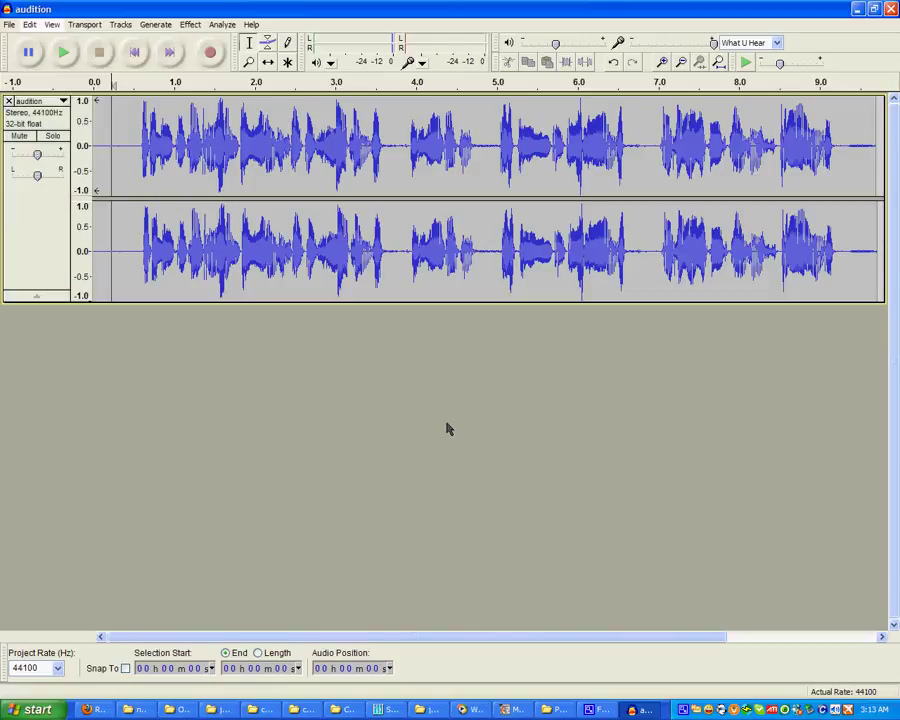